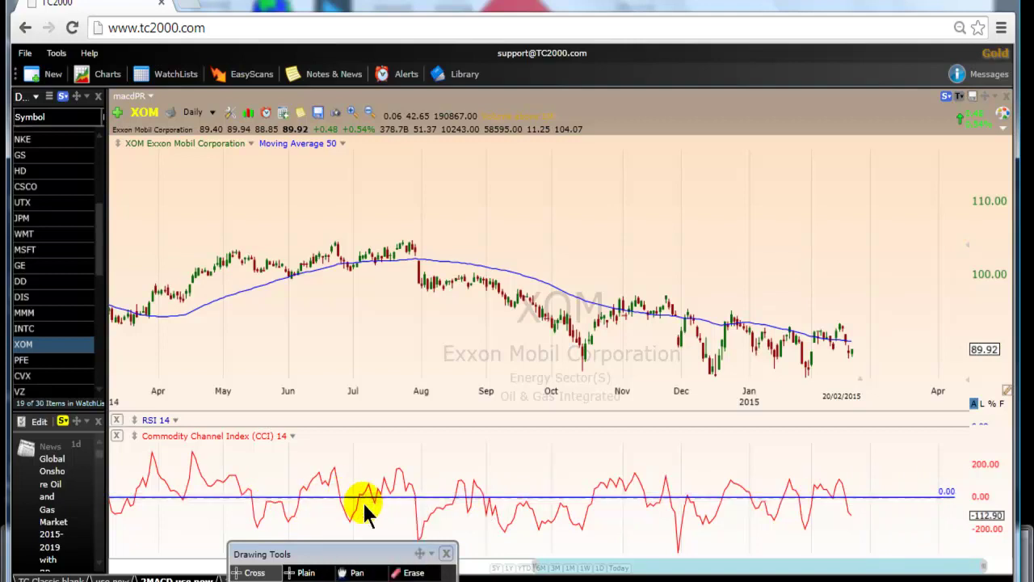
Draw an upward trend line along the first CCI upswing
mouse_move(377, 507)
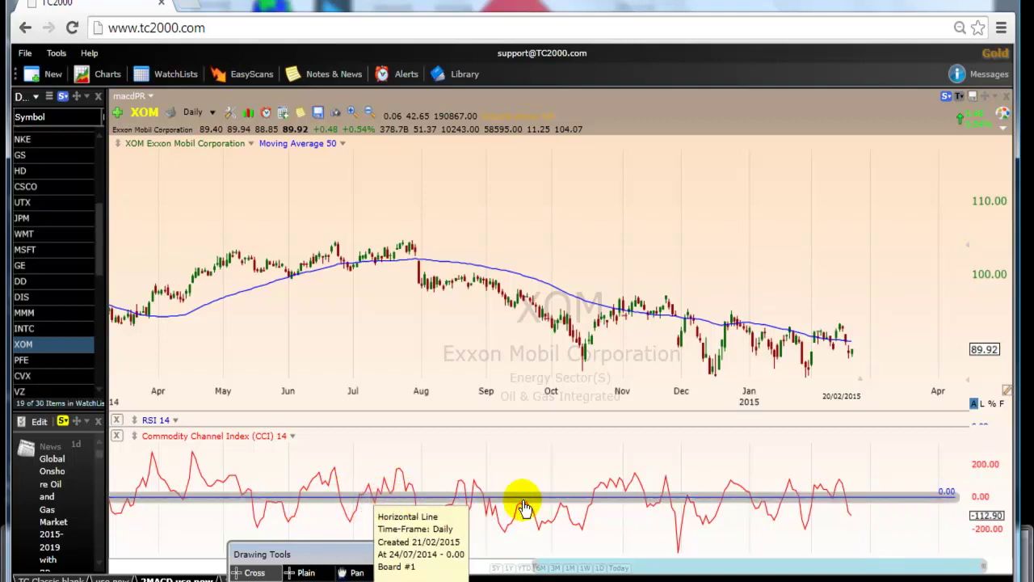
mouse_move(666, 504)
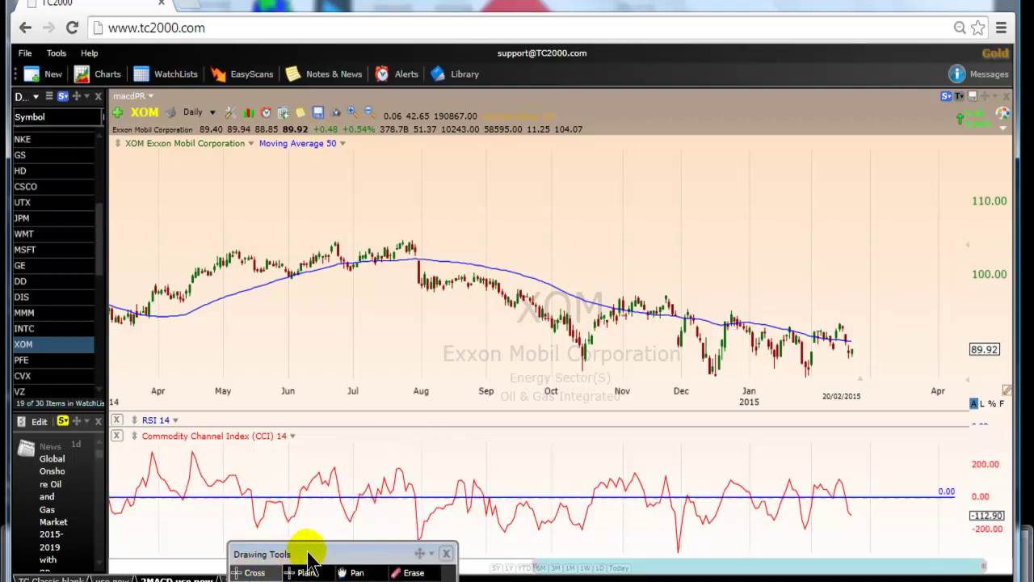
drag(310, 557, 433, 522)
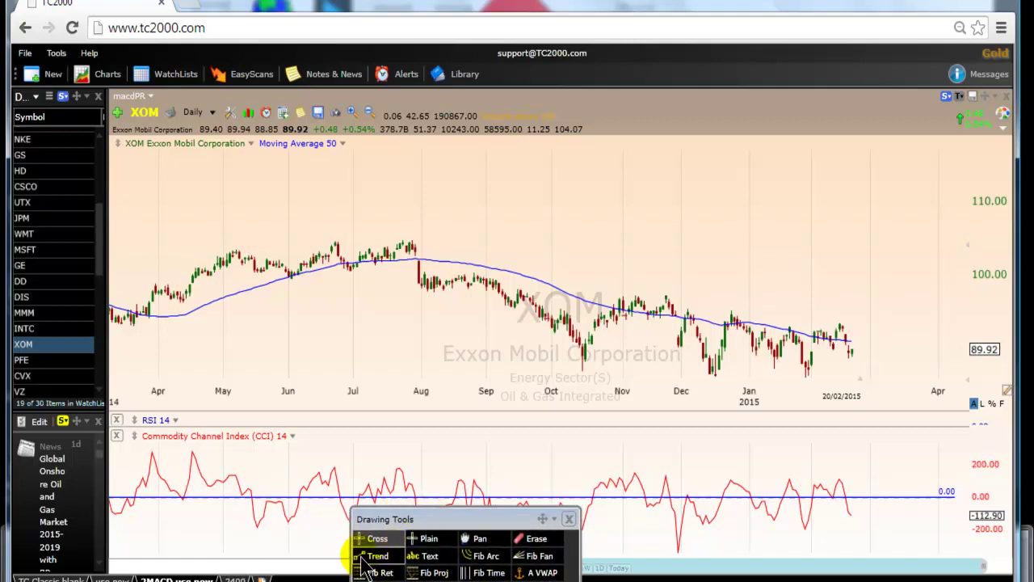
click(368, 558)
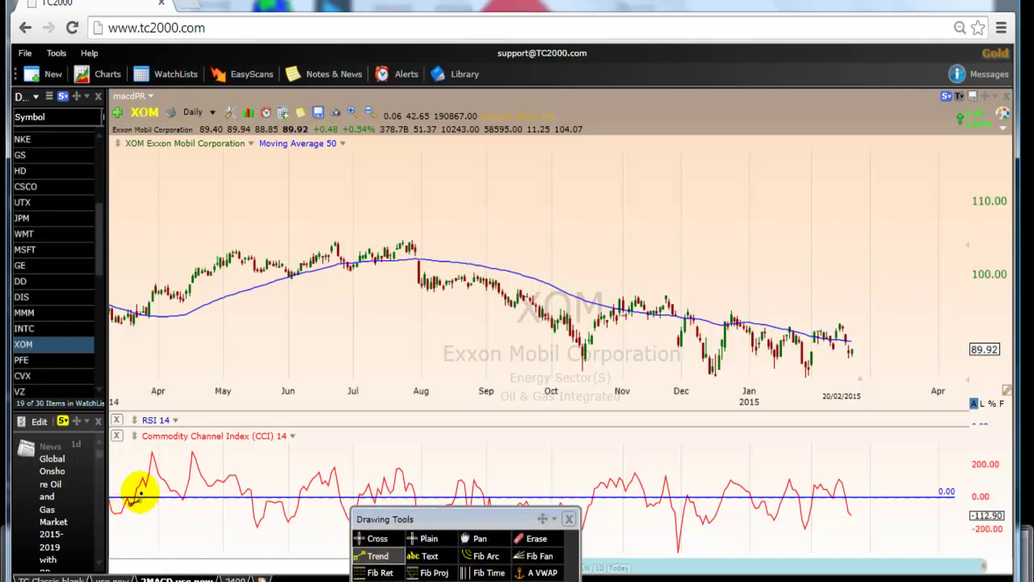
drag(140, 490, 150, 454)
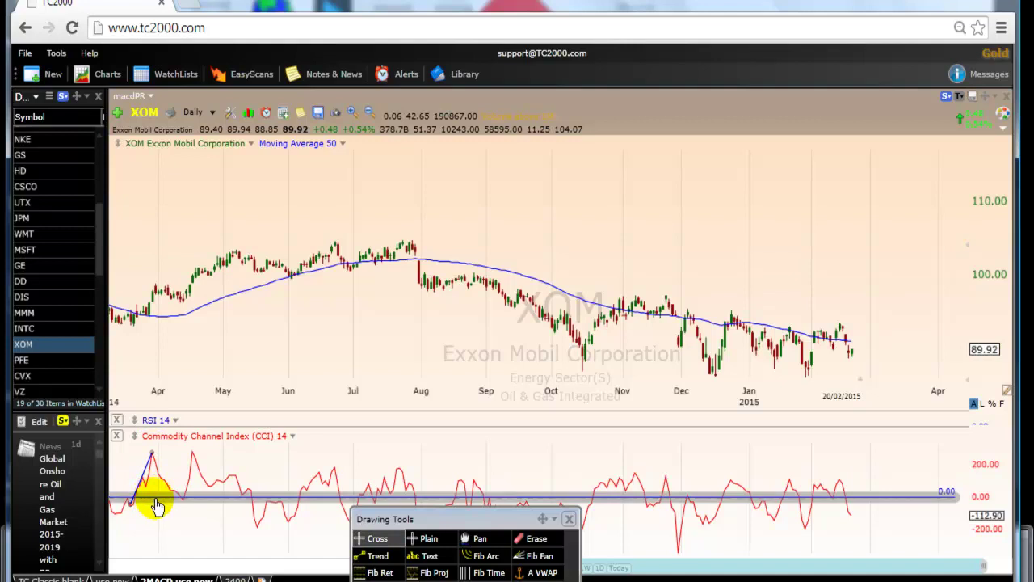
Draw a trend line on the late-March price rise and another on the second CCI upswing
mouse_move(191, 503)
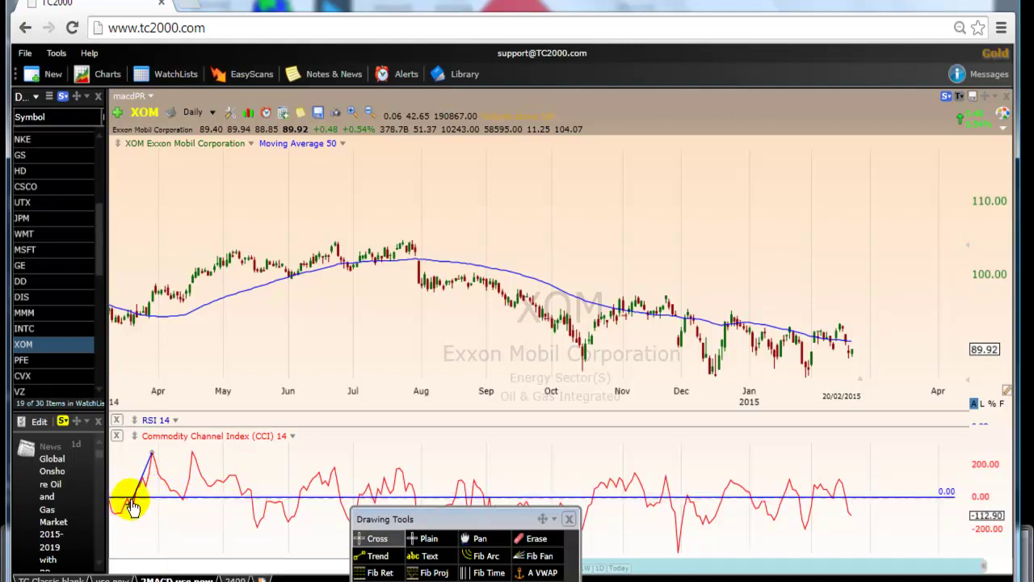
mouse_move(142, 493)
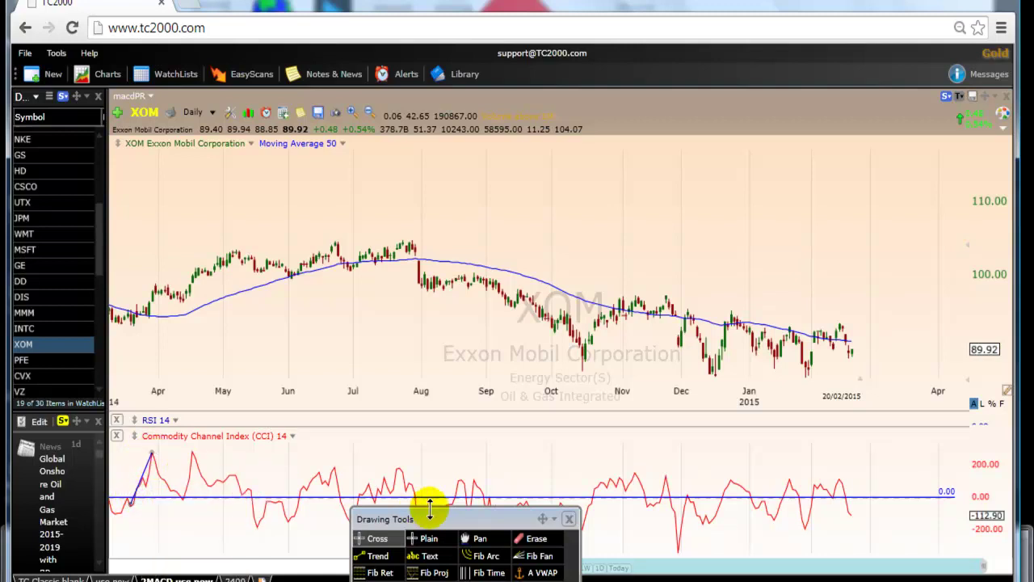
click(368, 558)
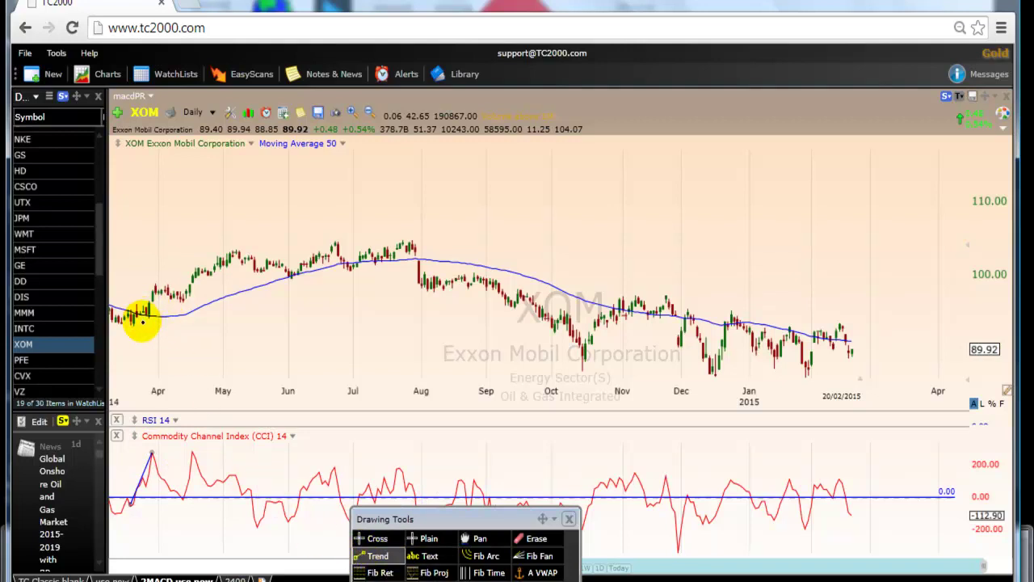
drag(130, 317, 159, 283)
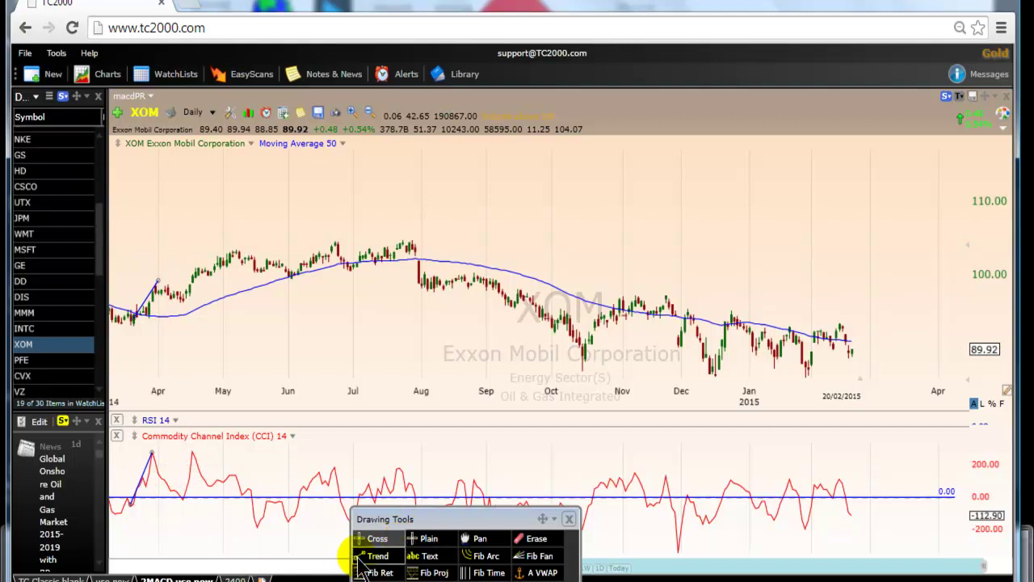
click(365, 557)
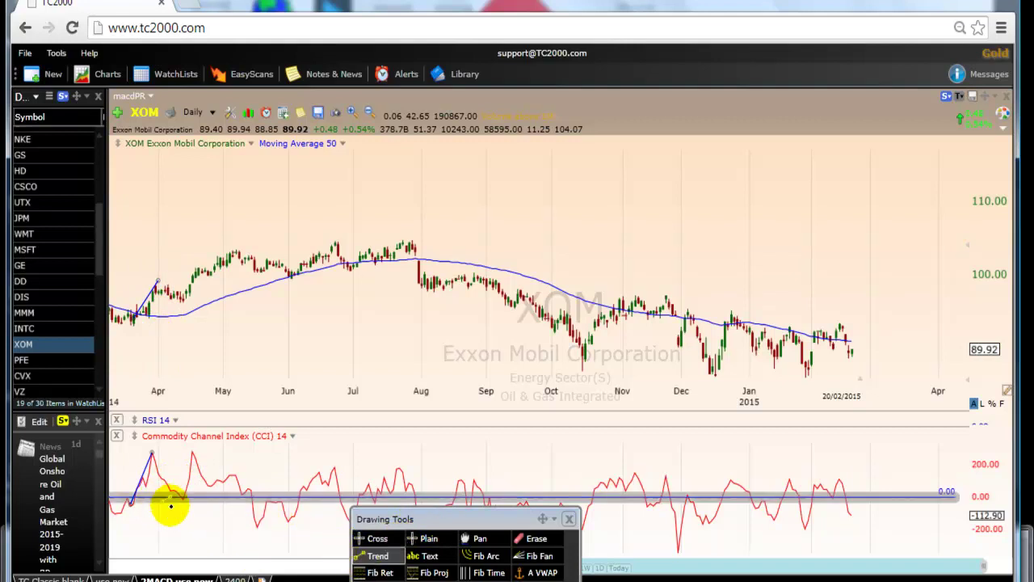
drag(183, 502, 193, 452)
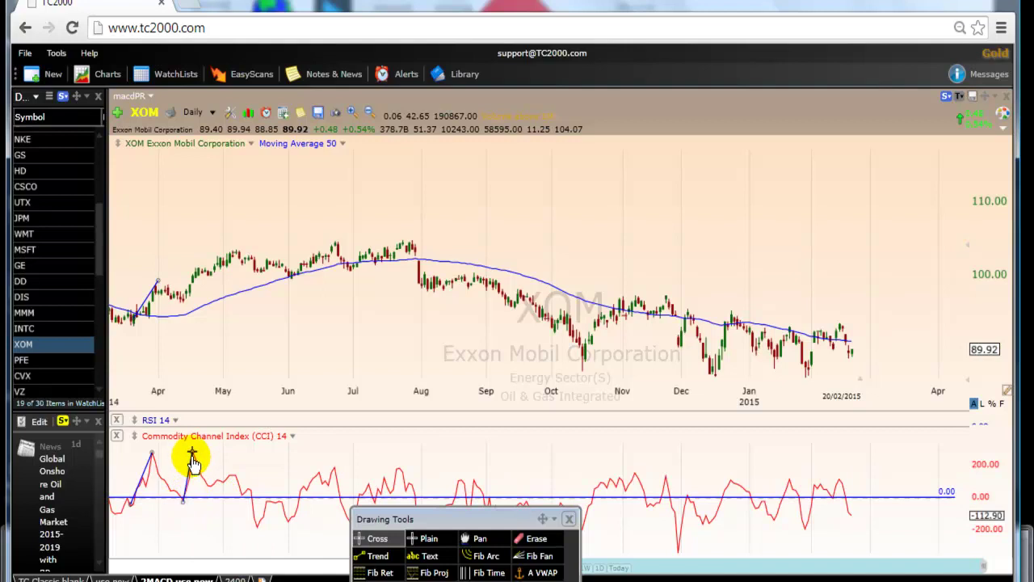
Add a trend line on the April price rise and one across zero on the late-June CCI swing
click(370, 556)
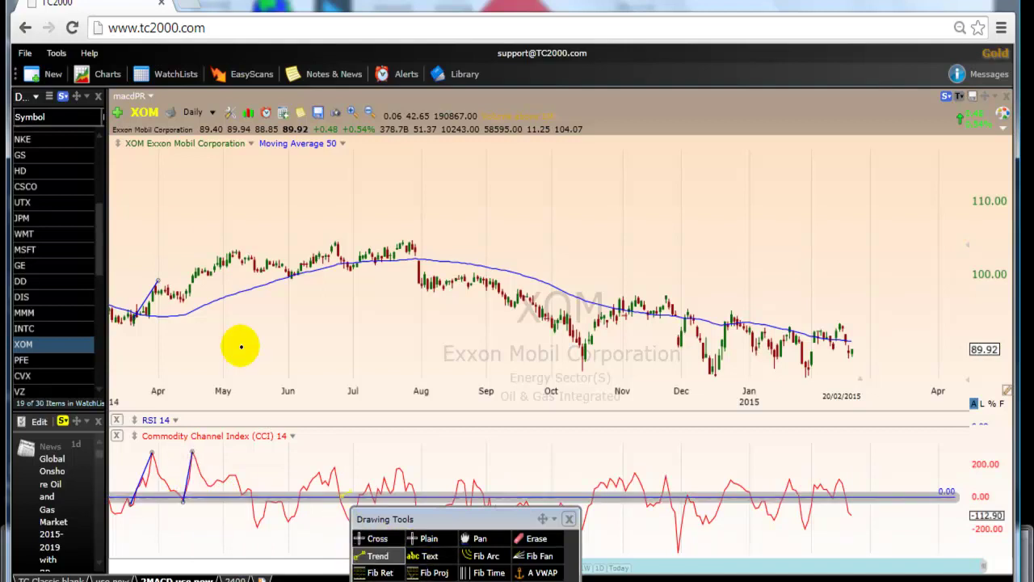
drag(183, 301, 202, 264)
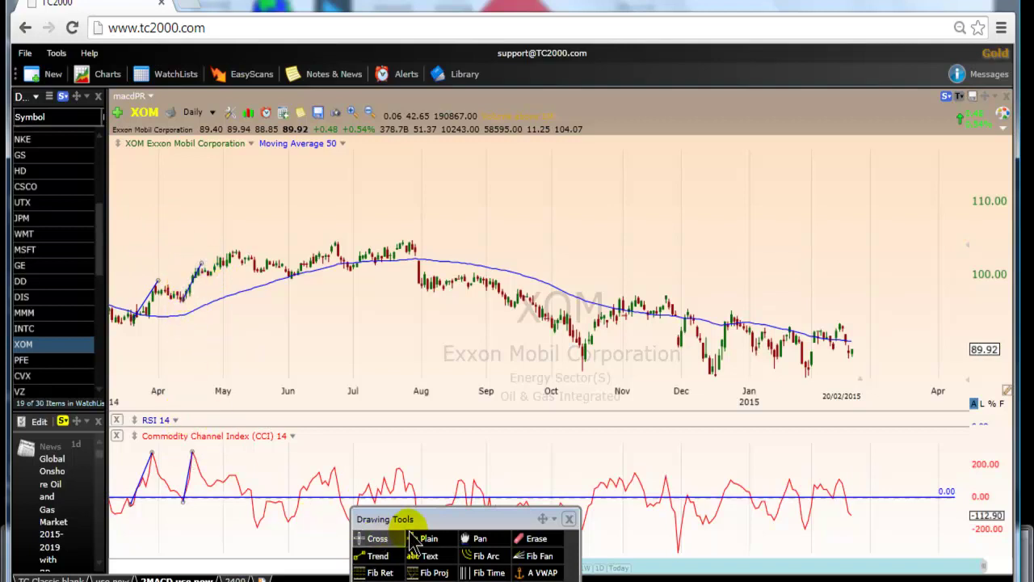
mouse_move(403, 521)
mouse_down()
mouse_move(237, 553)
mouse_move(232, 537)
mouse_move(237, 543)
mouse_up()
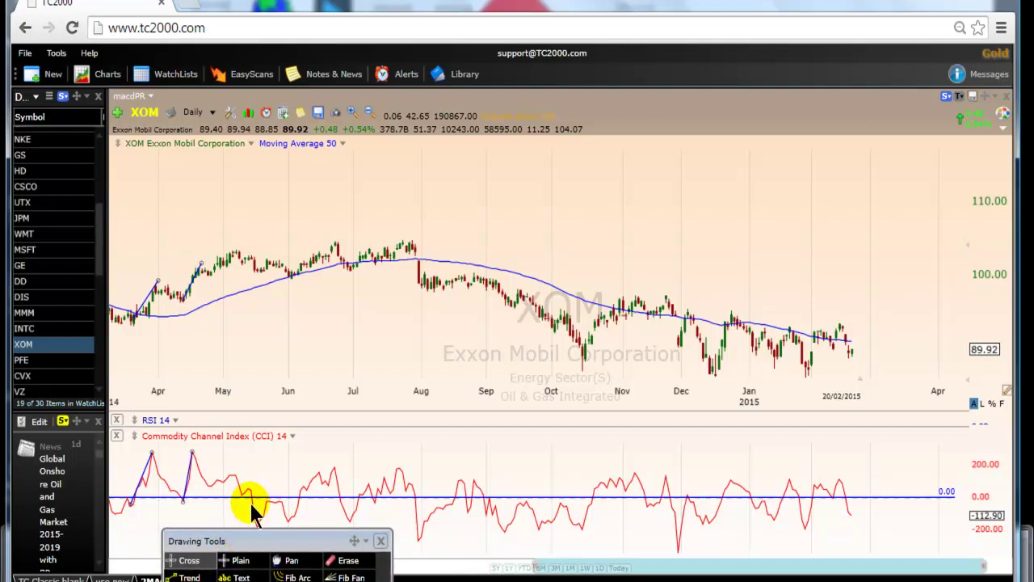
click(189, 577)
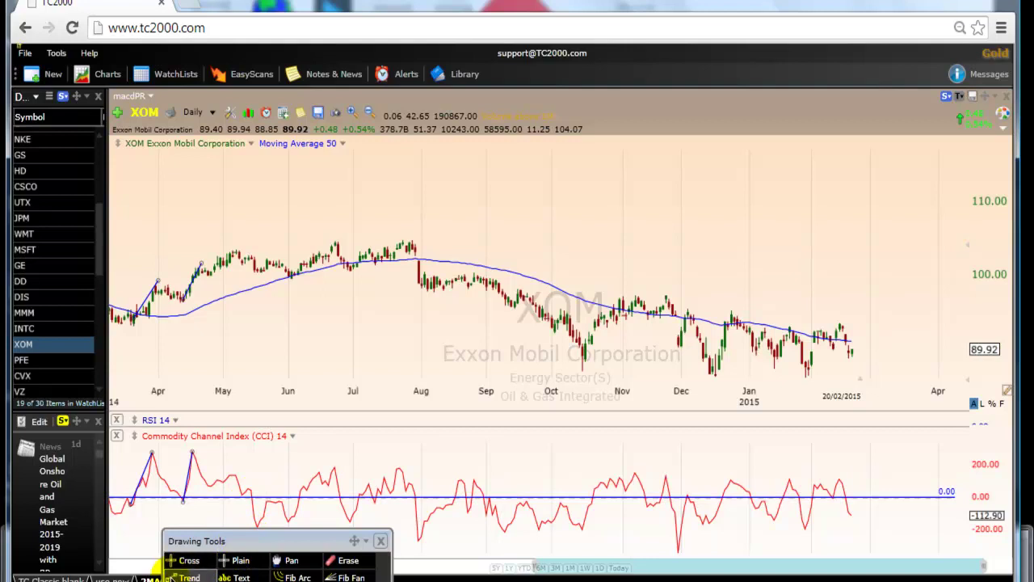
drag(259, 503, 334, 462)
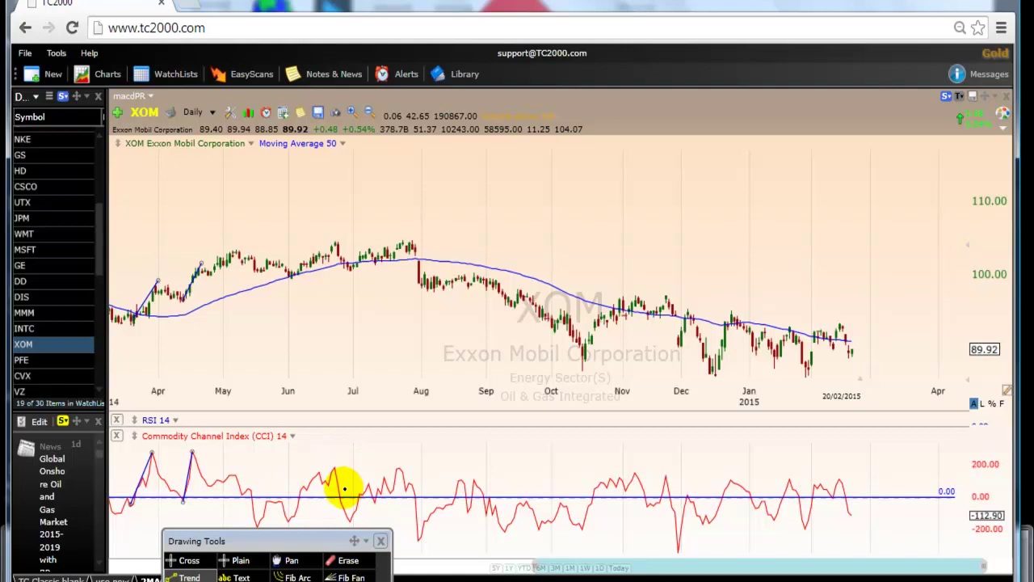
mouse_move(341, 490)
mouse_down()
mouse_move(342, 514)
mouse_move(341, 494)
mouse_up()
mouse_move(343, 503)
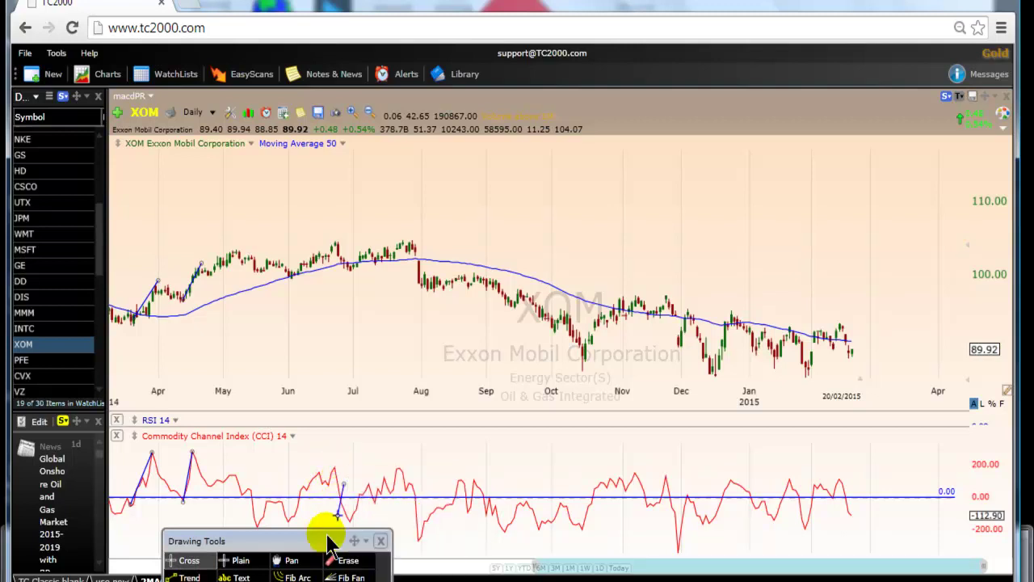
Start a line at the July price high, then draw a vertical line through the mid-May CCI swing
mouse_move(237, 543)
mouse_down()
mouse_move(254, 492)
mouse_move(175, 509)
mouse_move(161, 534)
mouse_up()
click(113, 556)
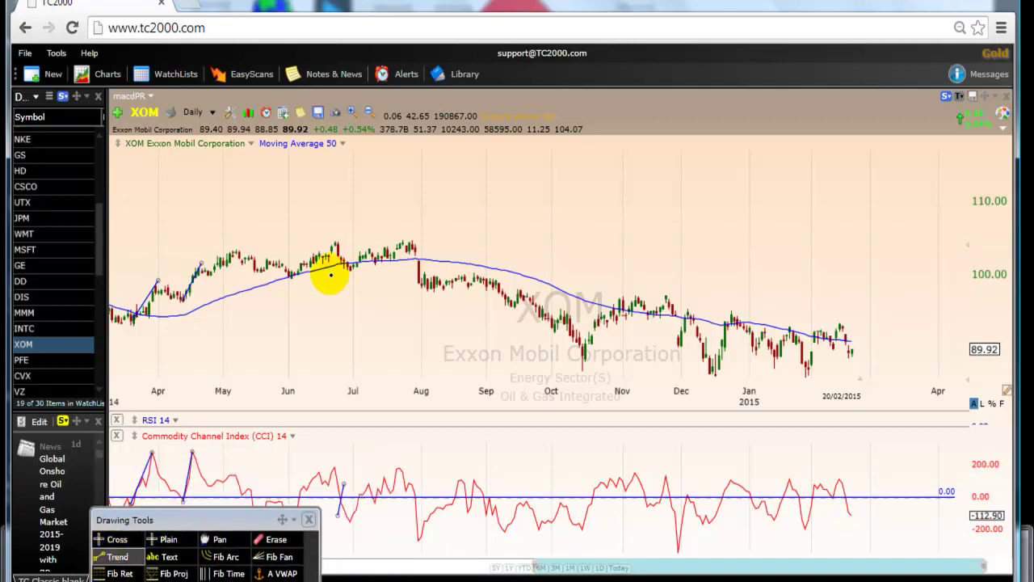
drag(346, 243, 344, 304)
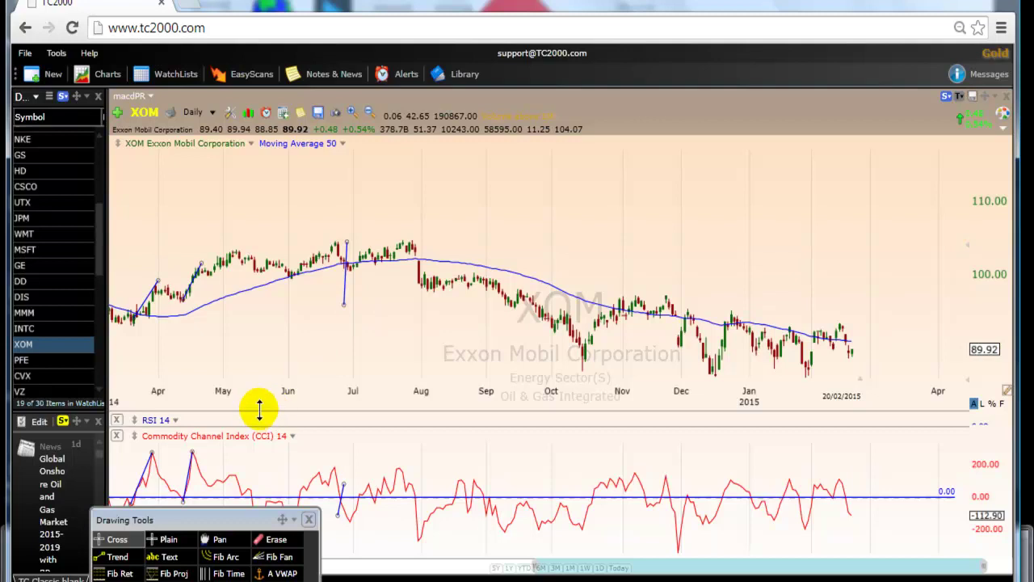
drag(198, 521, 317, 532)
click(222, 567)
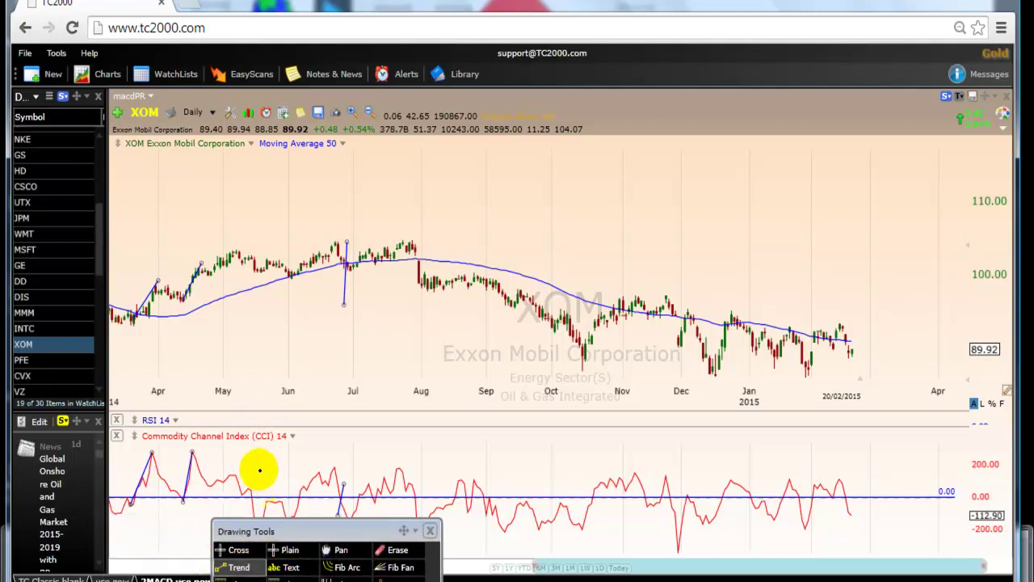
drag(242, 473, 243, 498)
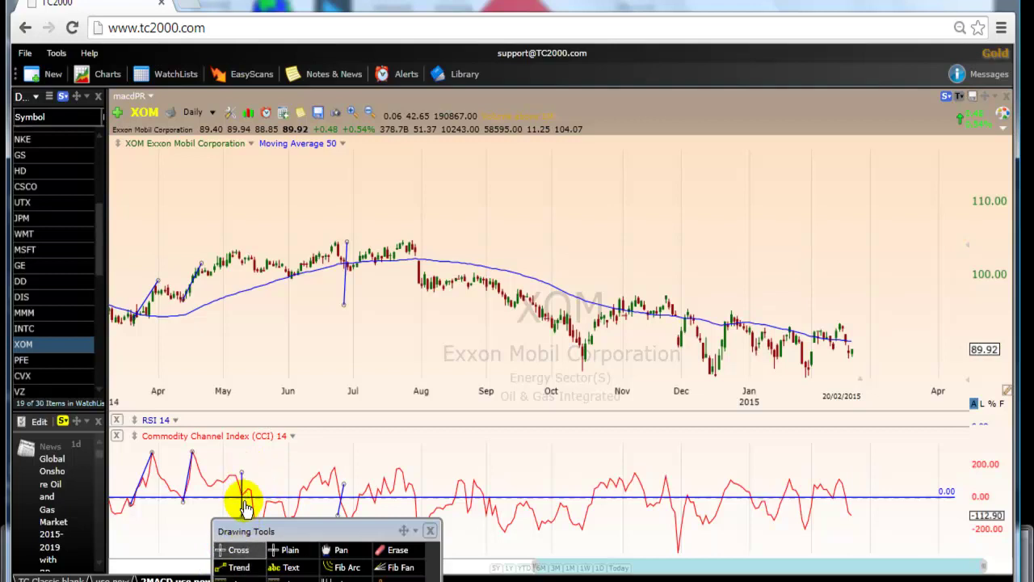
Draw a matching vertical line on the 9 May 2014 price high (104.68 to 94.30) and compare both lines' dates
click(229, 567)
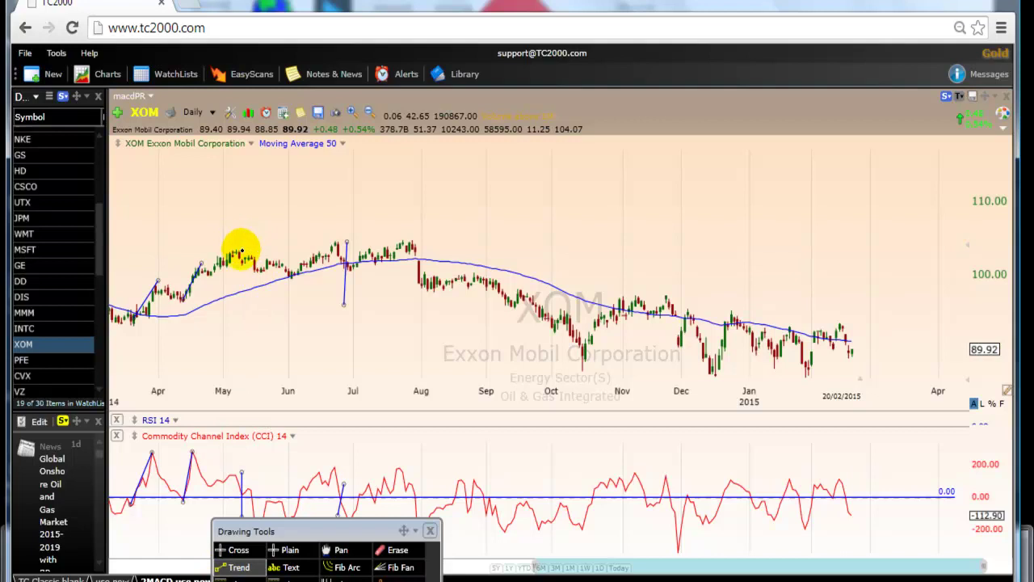
drag(242, 253, 238, 317)
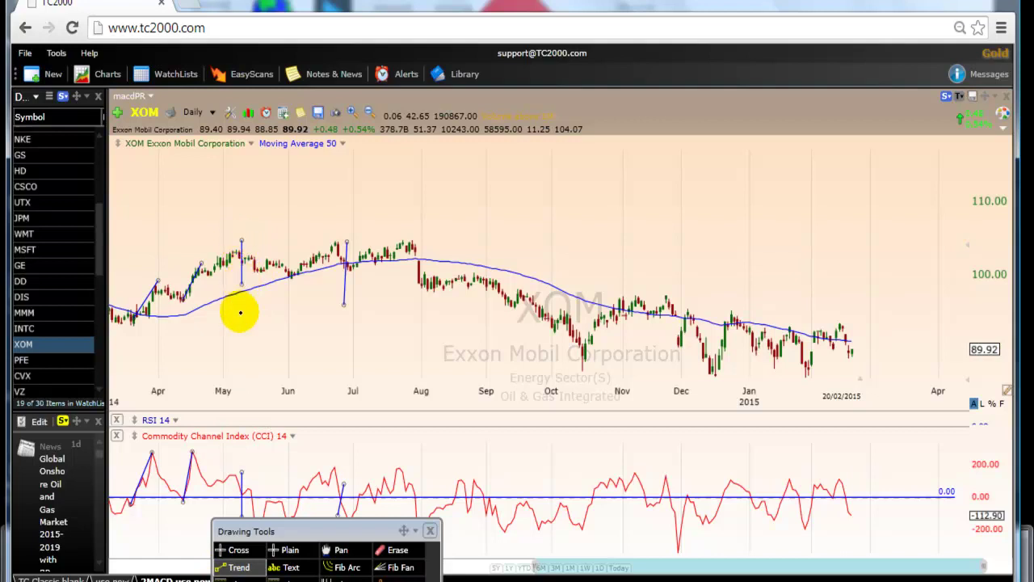
click(243, 501)
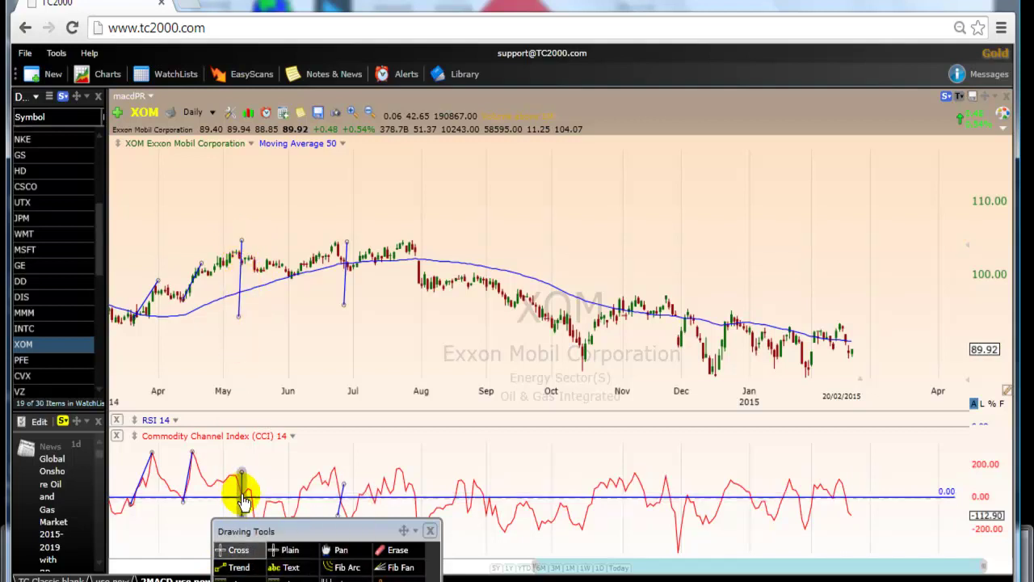
click(237, 354)
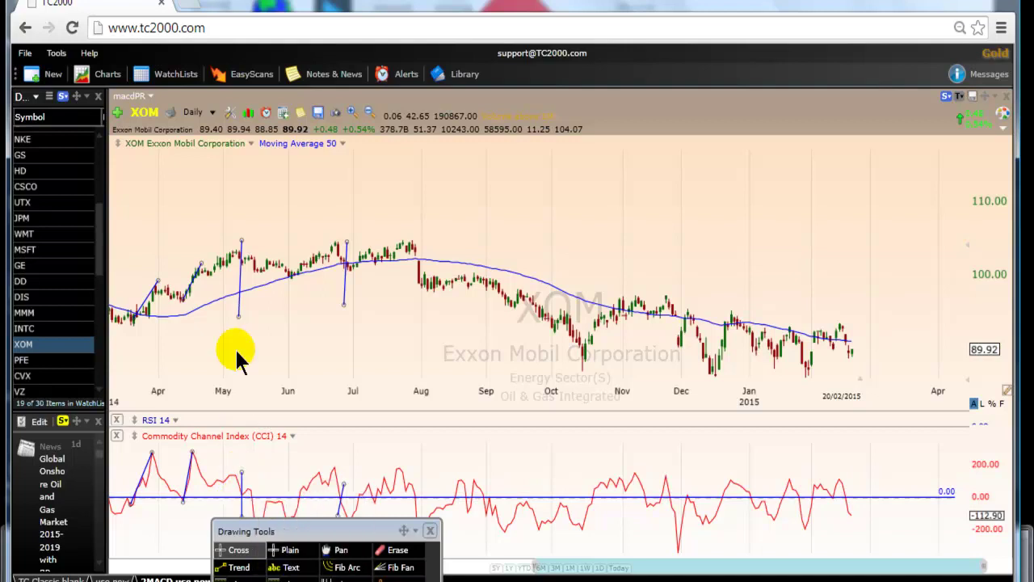
click(239, 251)
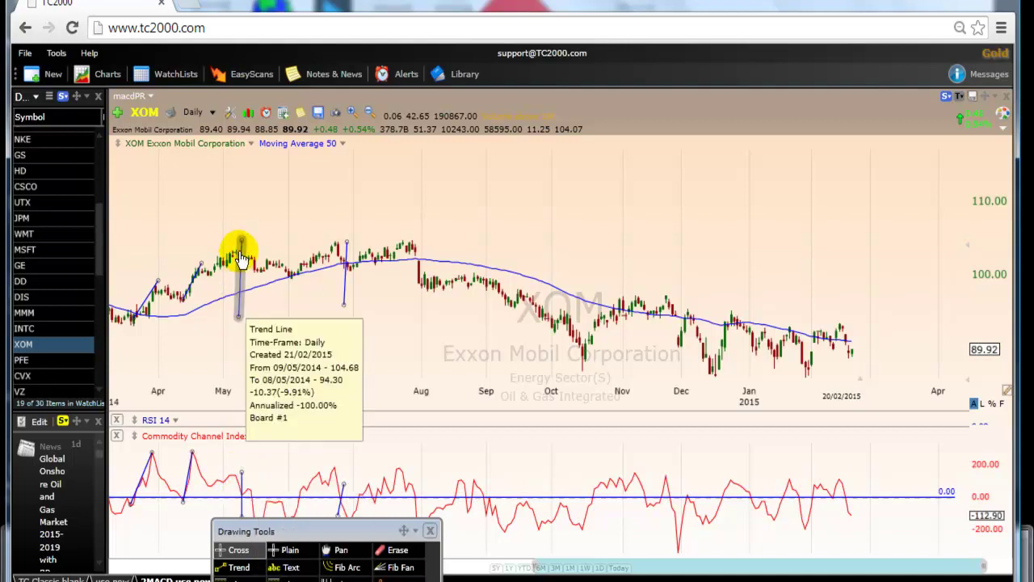
click(240, 493)
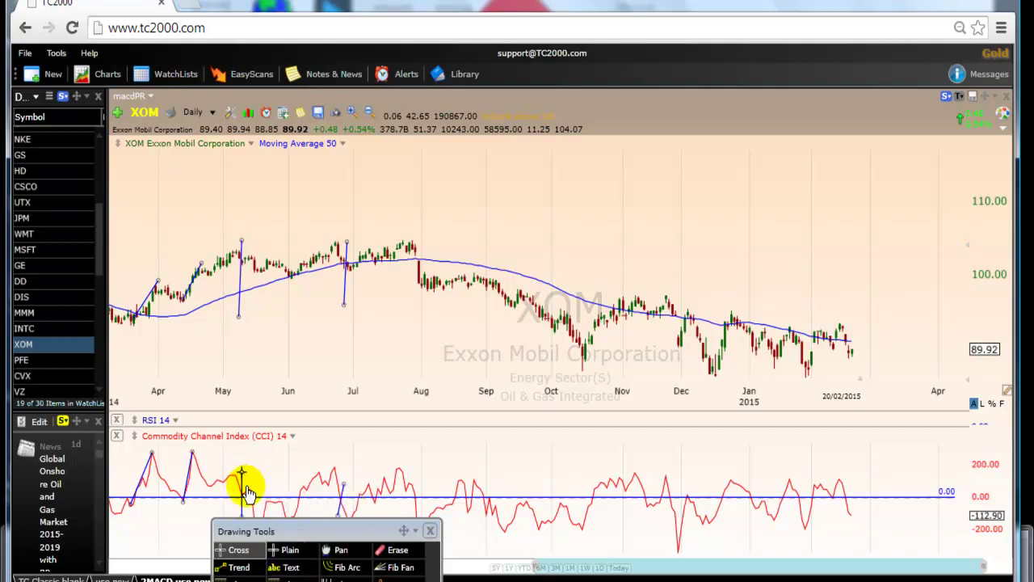
mouse_move(246, 505)
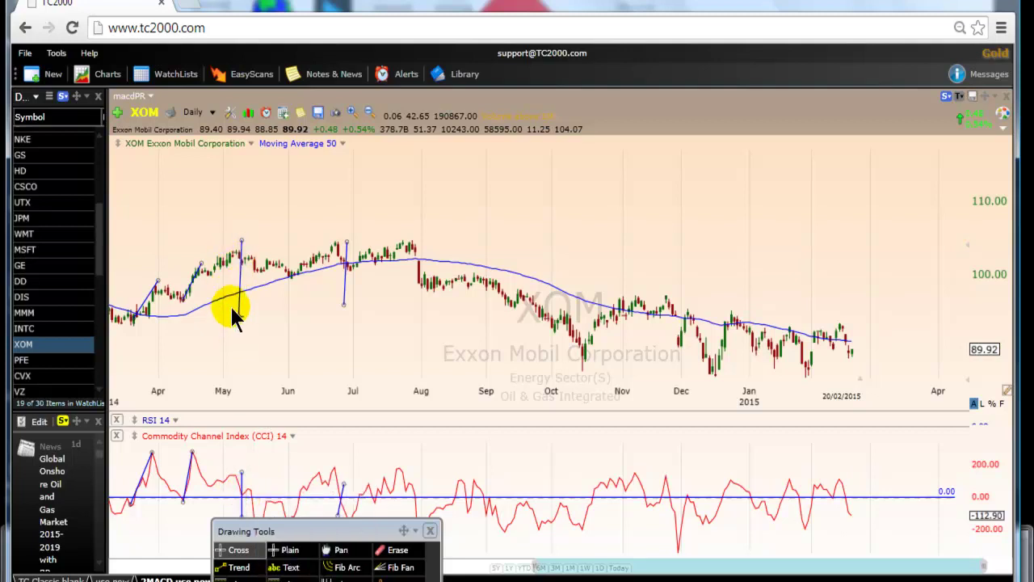
mouse_move(243, 301)
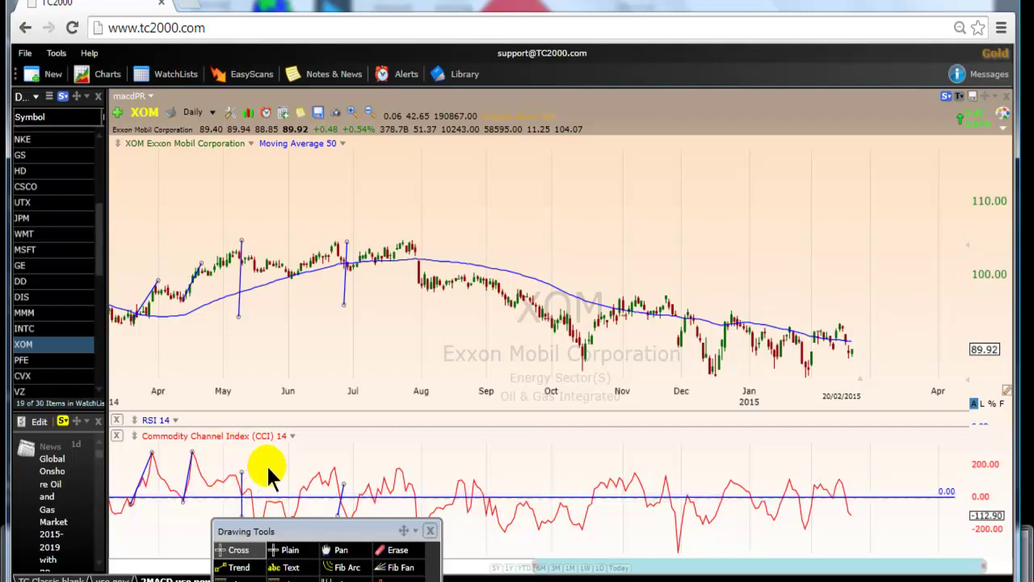
mouse_move(310, 534)
mouse_down()
mouse_move(170, 546)
mouse_move(144, 524)
mouse_move(229, 560)
mouse_move(272, 554)
mouse_up()
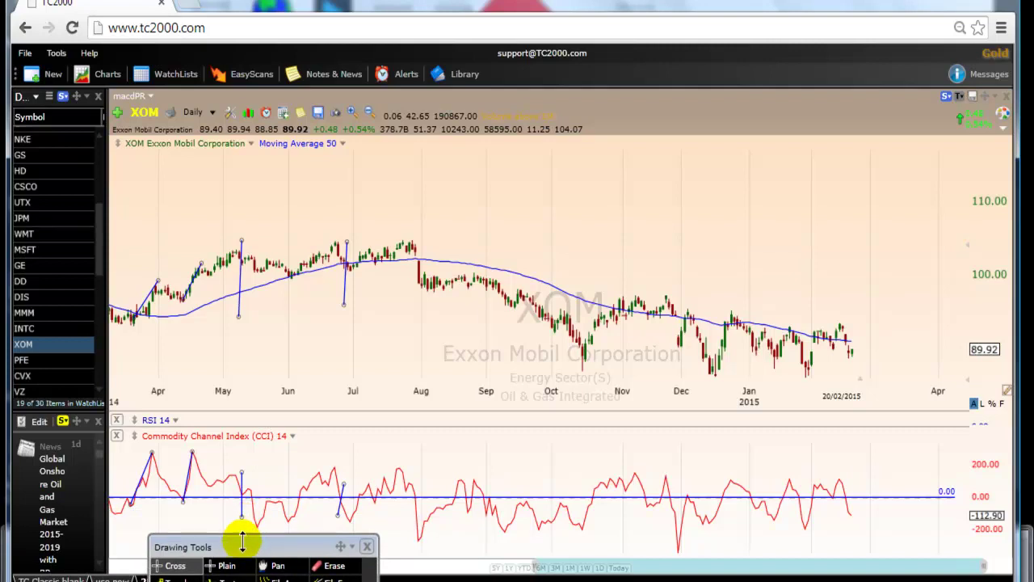
Draw a trend line from the late-July CCI peak down to its low
drag(229, 547, 178, 459)
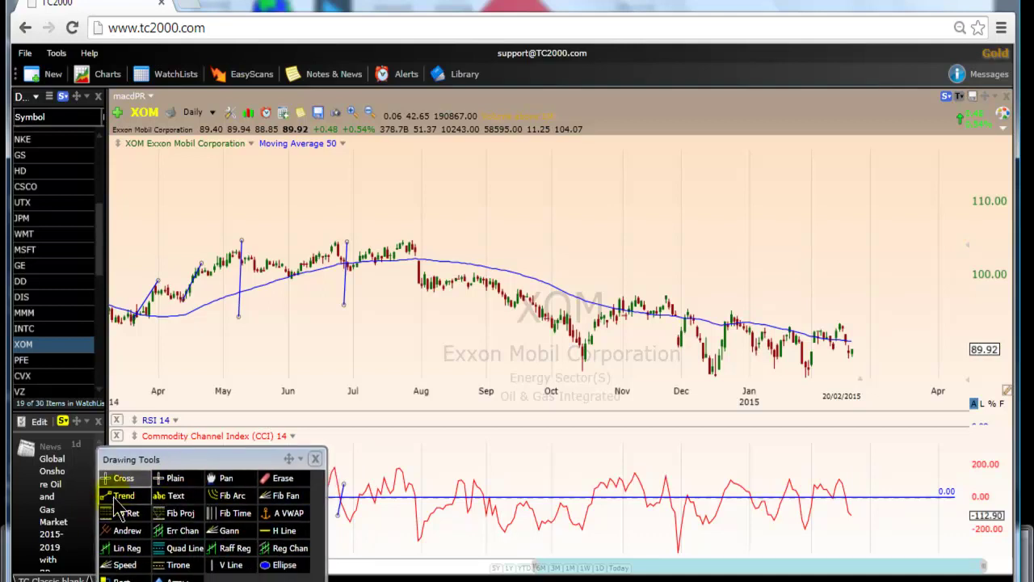
click(121, 495)
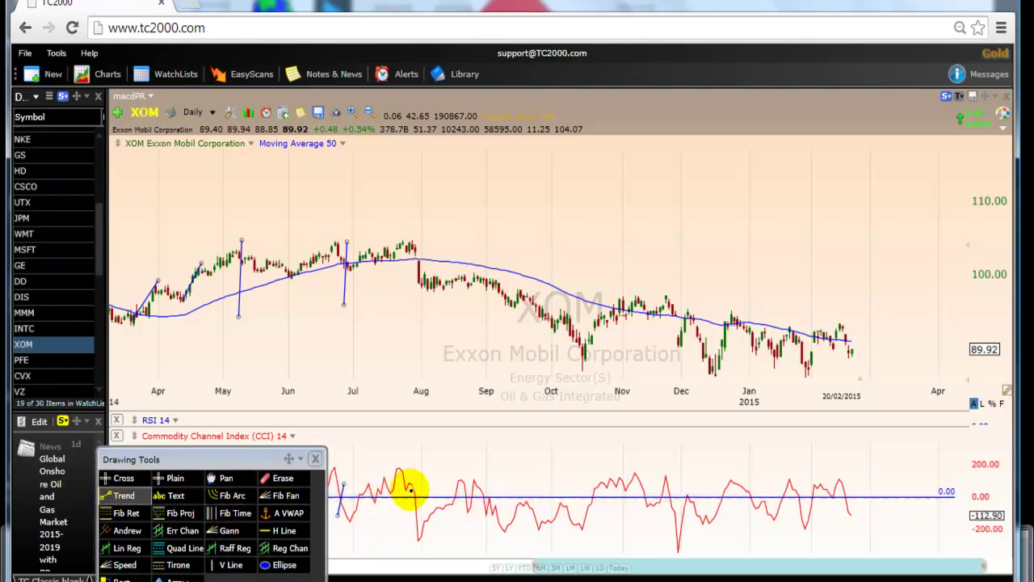
drag(411, 487, 418, 542)
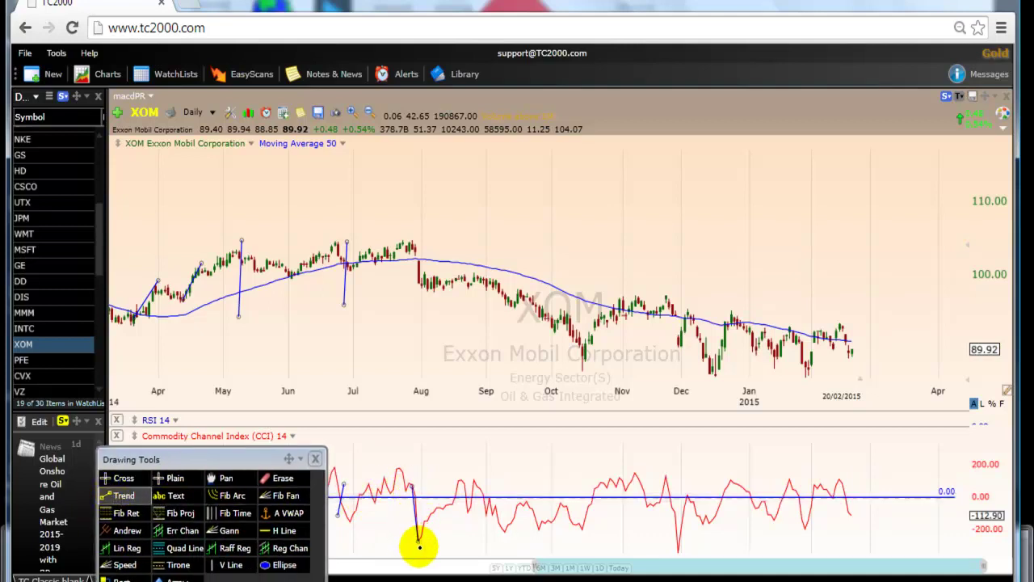
Draw the matching downward line on the late-July price drop and tuck the drawing tools below the chart
click(123, 495)
drag(412, 247, 427, 295)
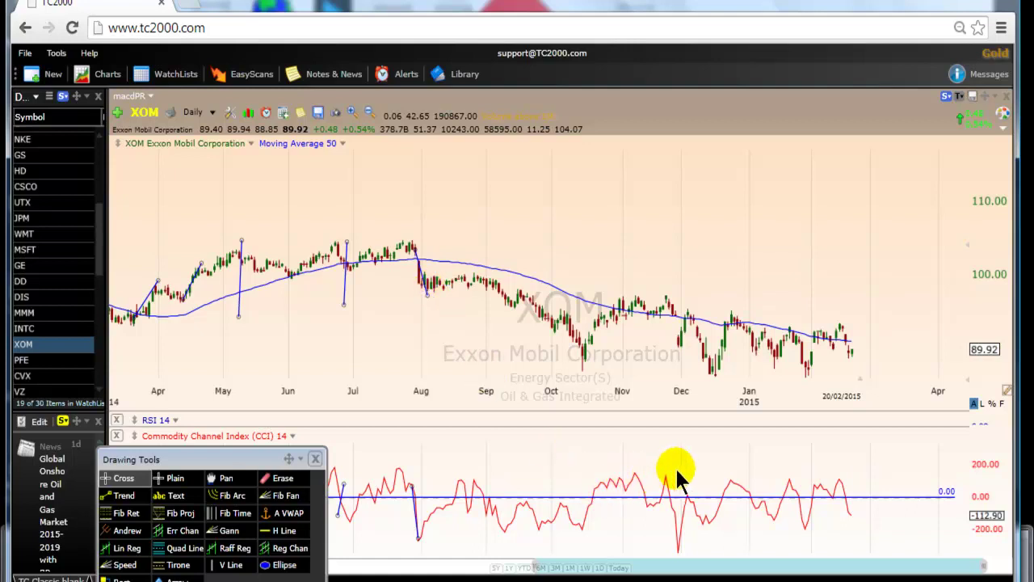
click(652, 492)
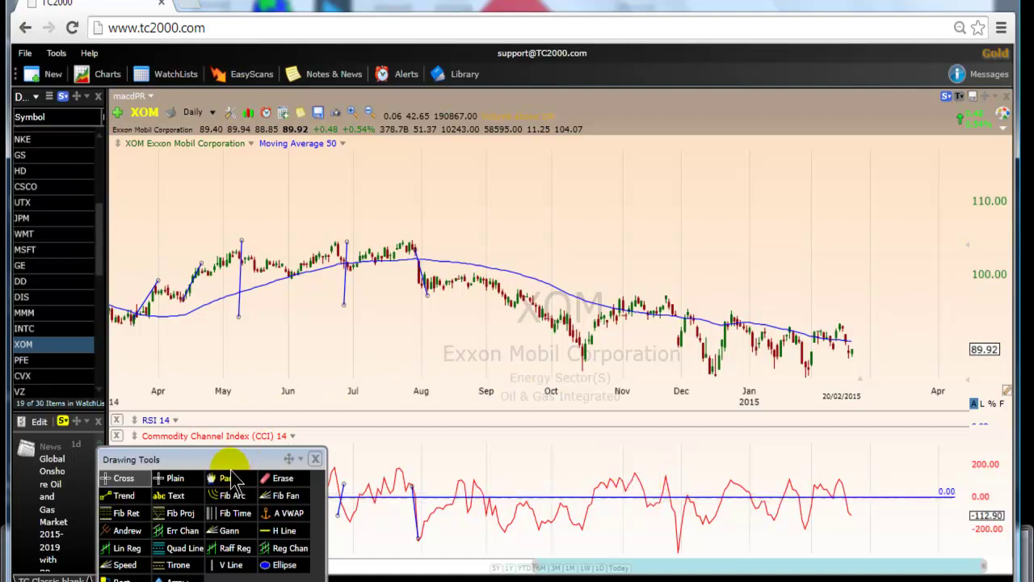
mouse_move(269, 459)
mouse_down()
mouse_move(404, 575)
mouse_move(489, 534)
mouse_move(414, 575)
mouse_move(408, 567)
mouse_up()
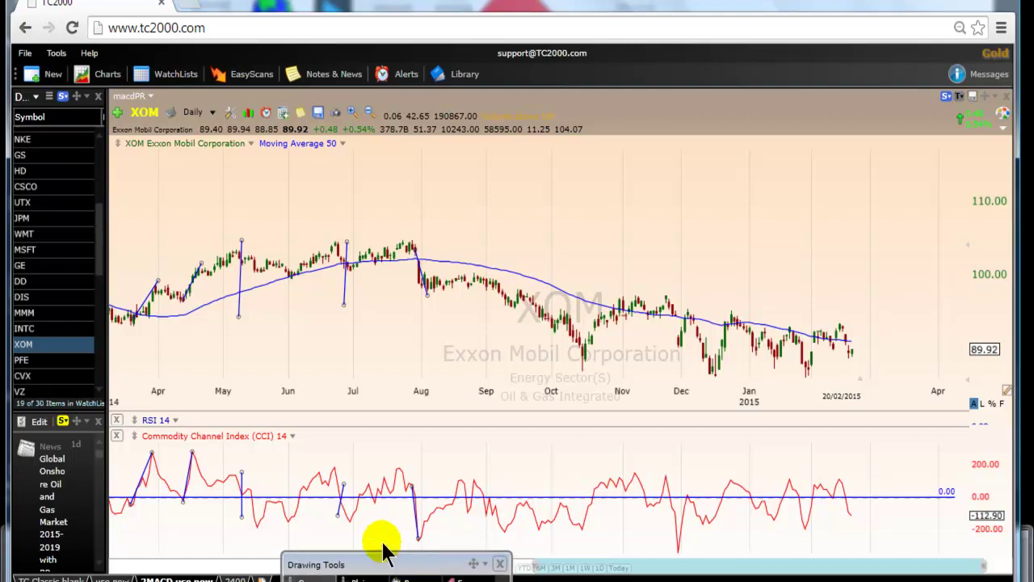